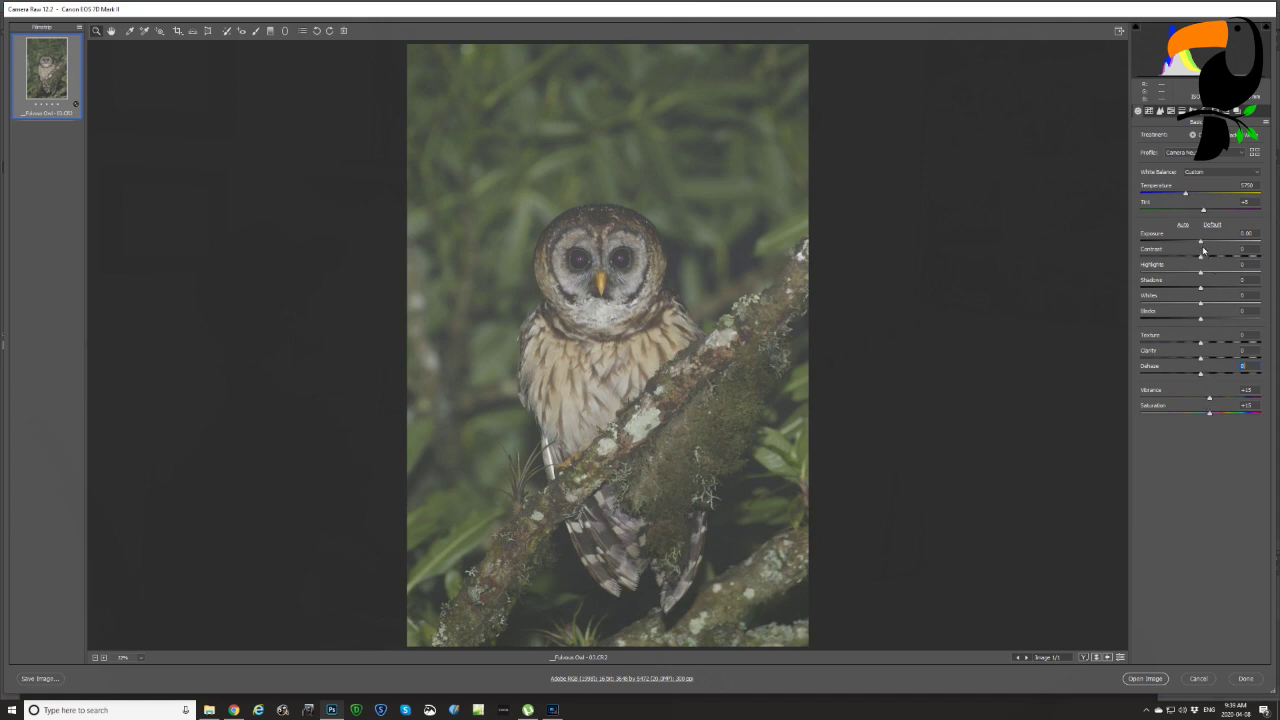
- Select the Exposure slider in Camera Raw's Basic panel to begin tonal adjustments
{"action": "left_click", "coordinate": [1202, 243]}
- Set Exposure to +0.30, ease Highlights down, Shadows to about -55, Whites to -5, and deepen Blacks
{"action": "left_click_drag", "start_coordinate": [1202, 243], "coordinate": [1204, 243]}
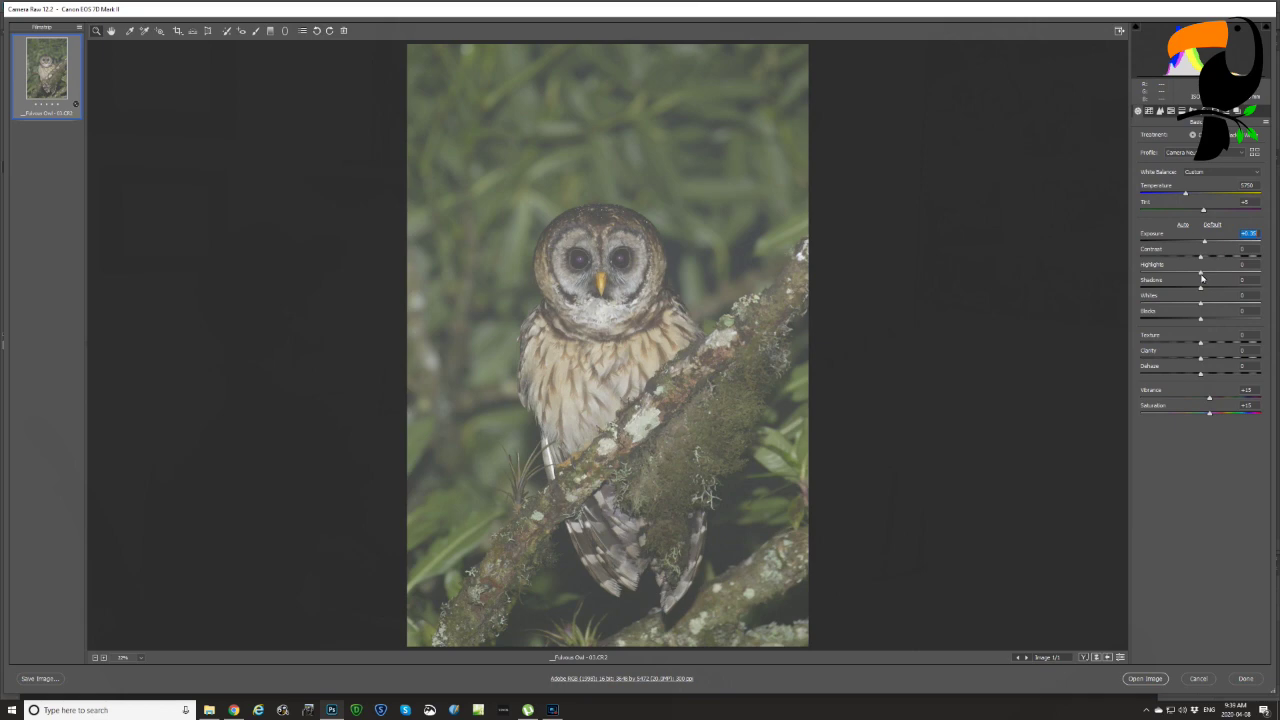
{"action": "left_click_drag", "start_coordinate": [1202, 278], "coordinate": [1197, 279]}
{"action": "left_click_drag", "start_coordinate": [1202, 290], "coordinate": [1175, 293]}
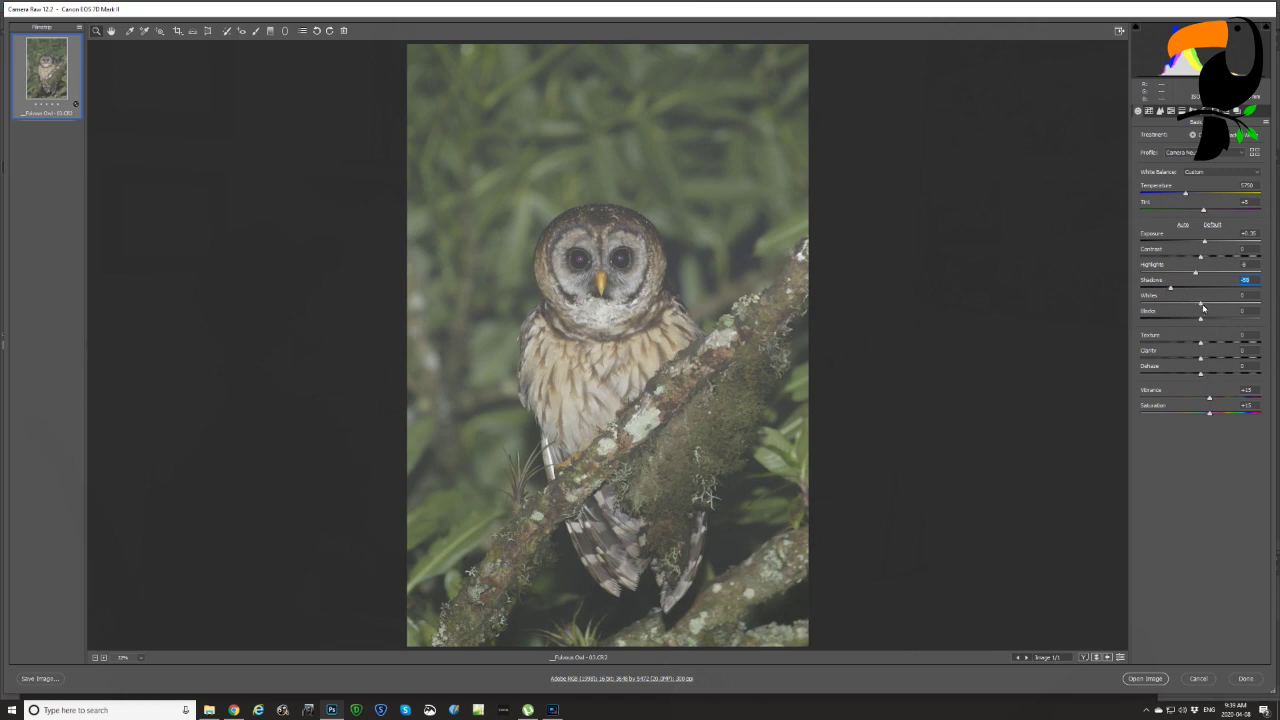
{"action": "left_click_drag", "start_coordinate": [1203, 308], "coordinate": [1200, 310]}
{"action": "left_click", "coordinate": [1200, 322]}
{"action": "left_click_drag", "start_coordinate": [1199, 323], "coordinate": [1168, 321]}
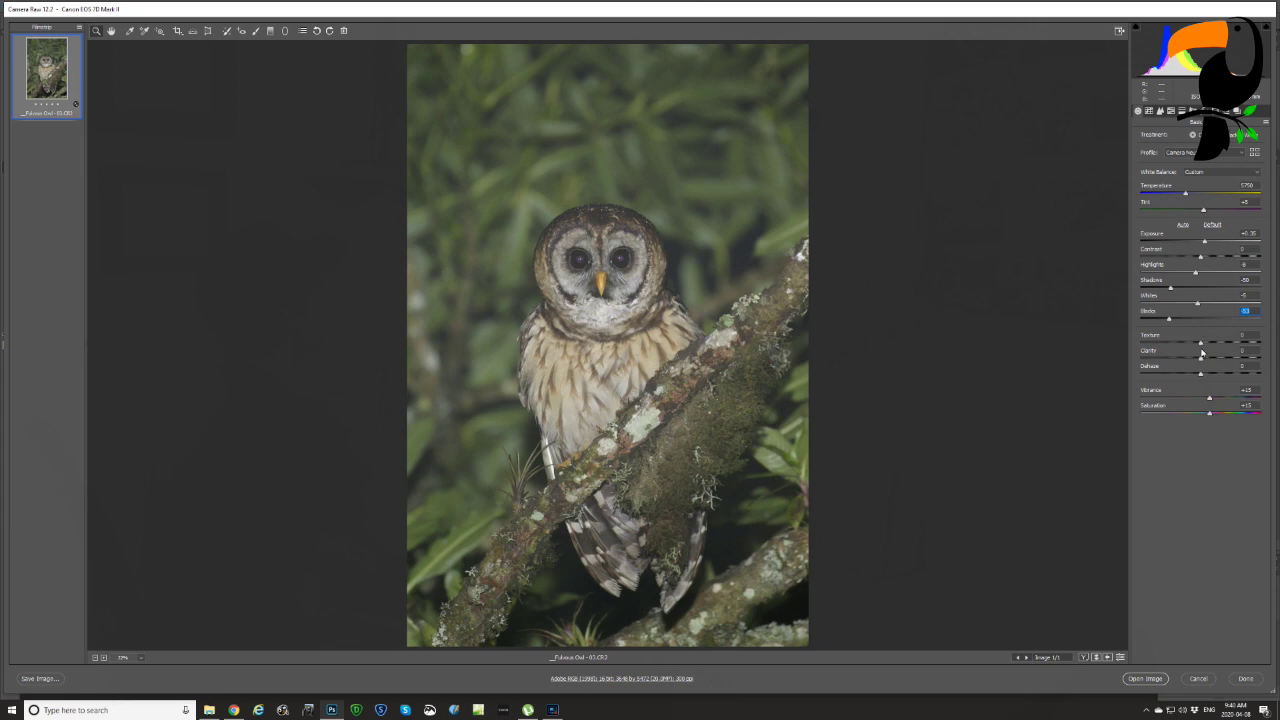
- Raise Clarity to about +50 and Dehaze to about +22, then toggle Before/After to compare
{"action": "left_click", "coordinate": [1201, 358]}
{"action": "left_click_drag", "start_coordinate": [1203, 362], "coordinate": [1232, 357]}
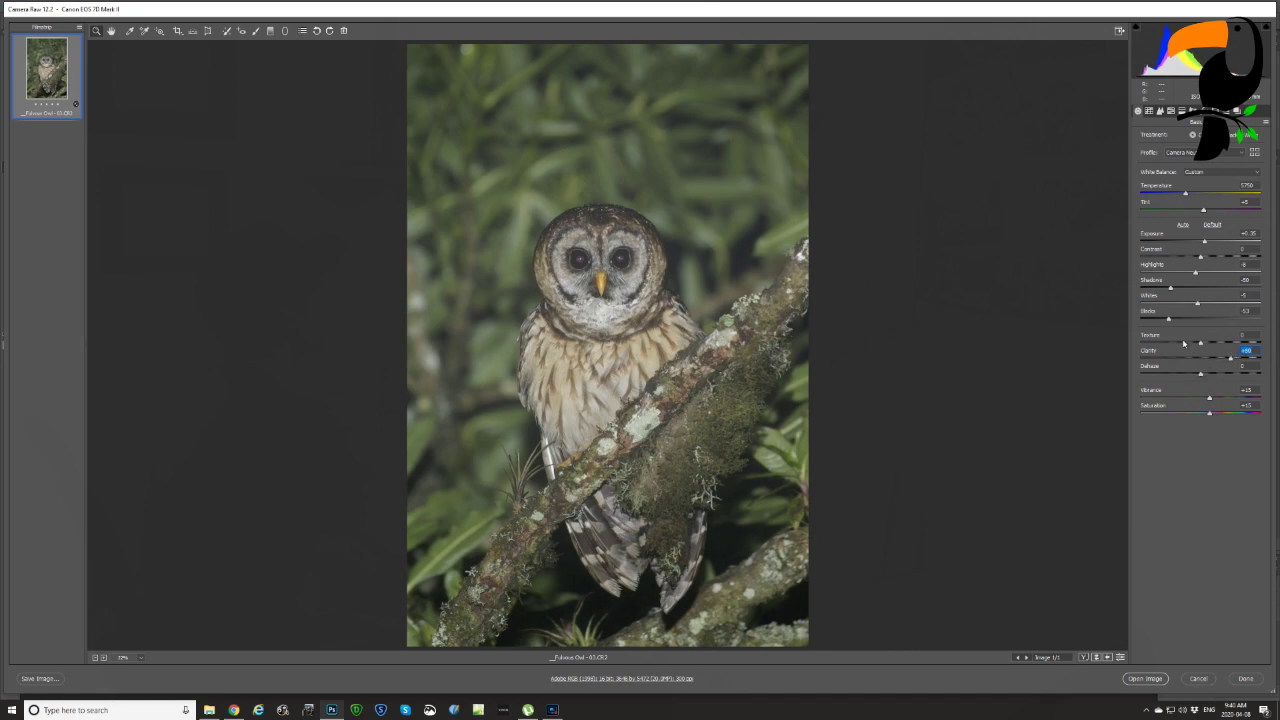
{"action": "left_click_drag", "start_coordinate": [1201, 375], "coordinate": [1216, 378]}
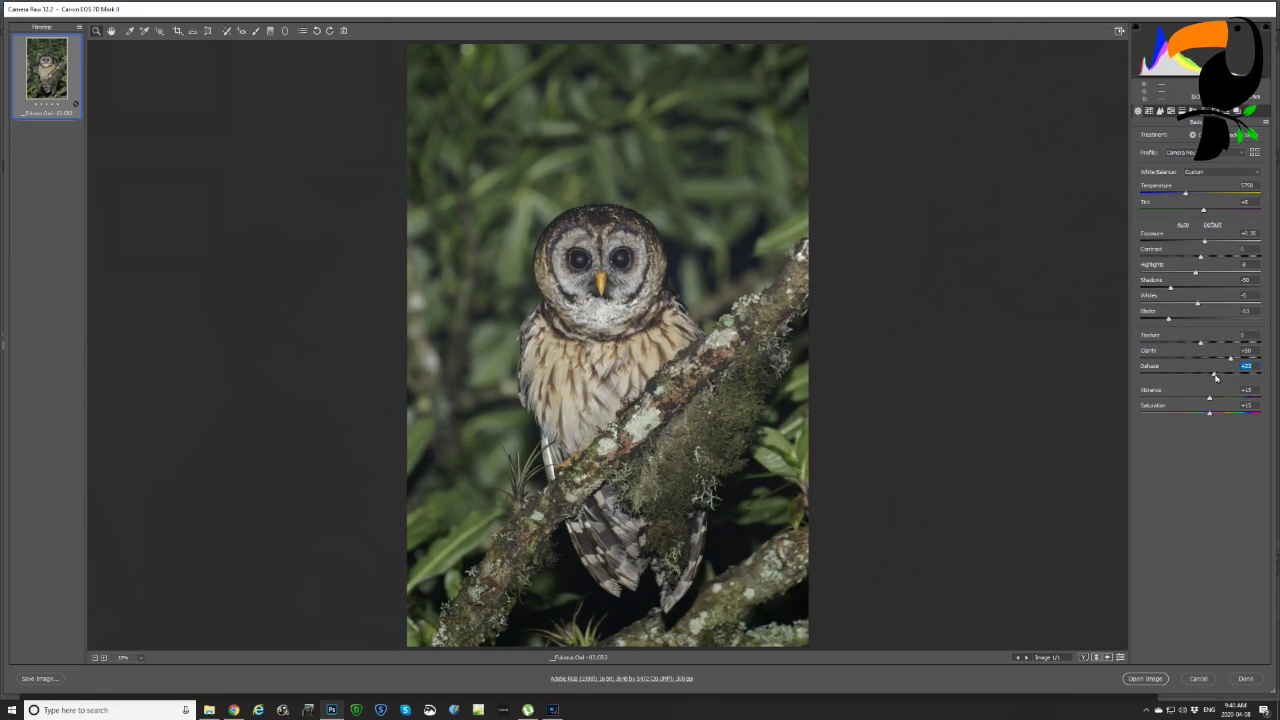
{"action": "left_click", "coordinate": [1097, 657]}
- Swap Before/After several times to compare the edit with the earlier settings
{"action": "left_click", "coordinate": [1097, 657]}
{"action": "left_click", "coordinate": [1097, 657]}
{"action": "left_click", "coordinate": [1097, 657]}
- Warm the white balance Temperature from 5750 to 5800 and bring up Save Options
{"action": "left_click", "coordinate": [1247, 186]}
{"action": "key", "text": "Up"}
{"action": "left_click", "coordinate": [42, 683]}
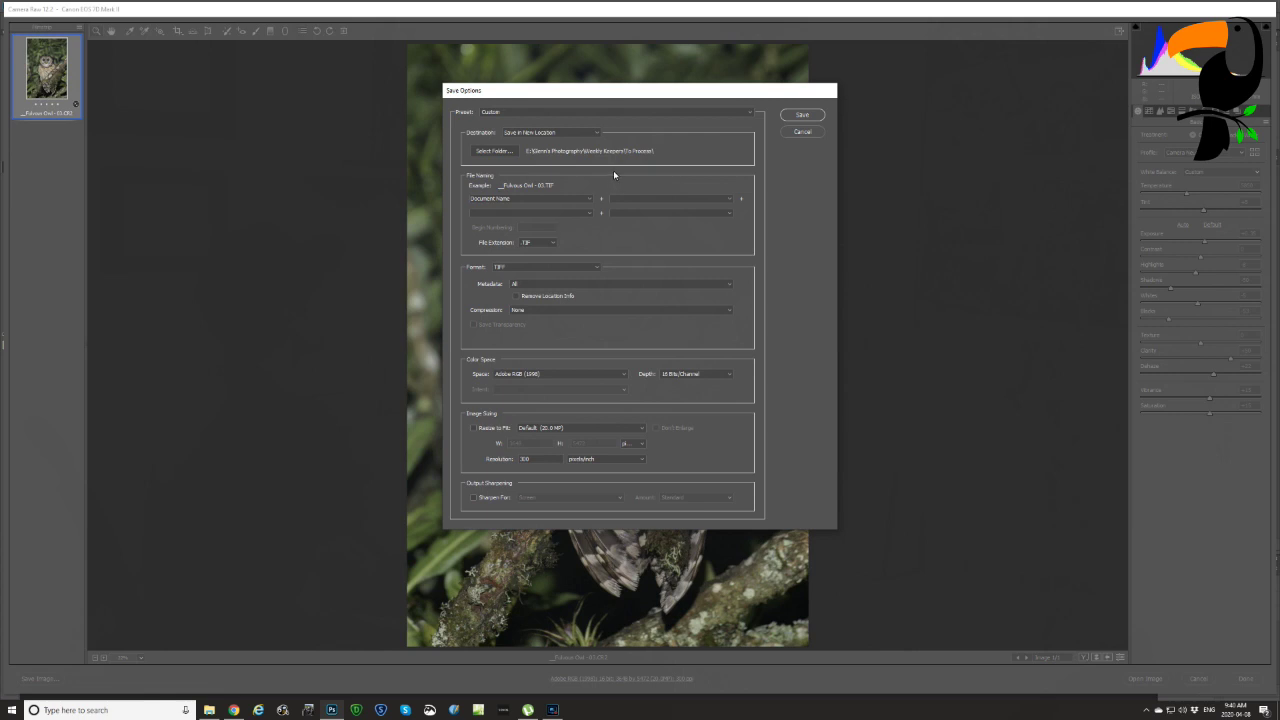
- Save a 16-bit Adobe RGB TIFF, apply the _DEFAULTS - 900 preset, and open the photo in Photoshop
{"action": "left_click", "coordinate": [805, 115]}
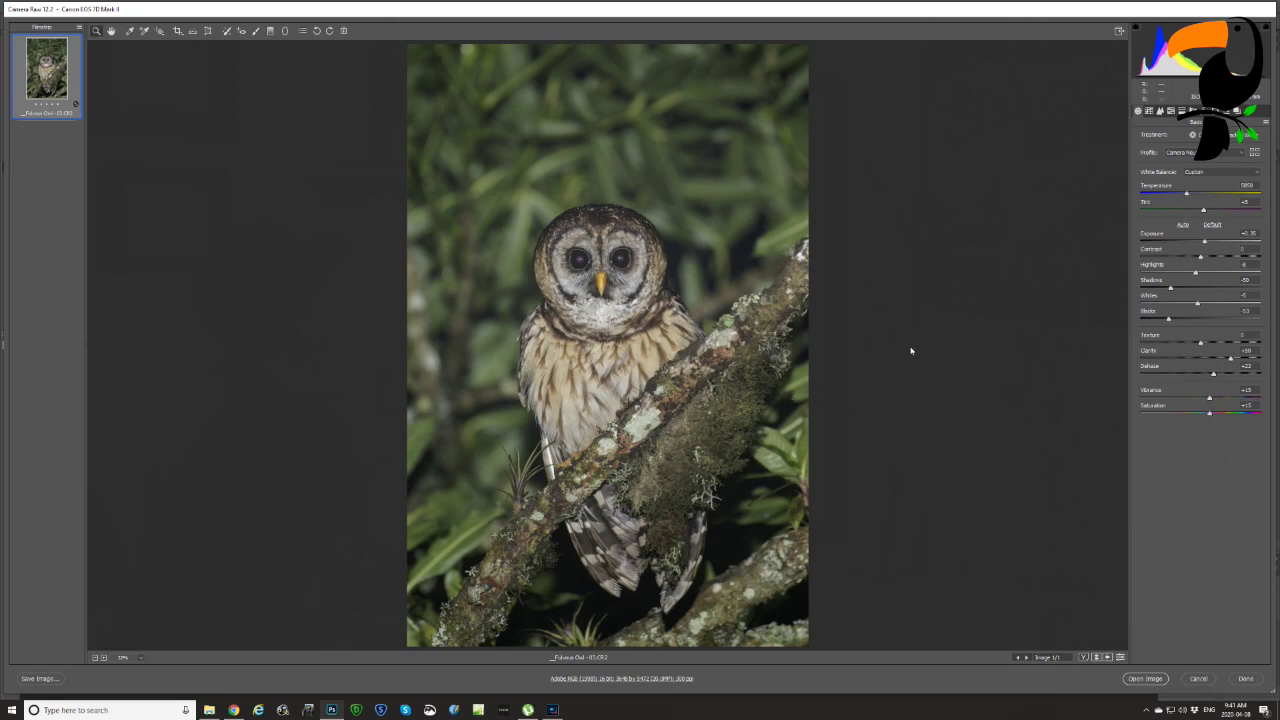
{"action": "left_click", "coordinate": [1266, 122]}
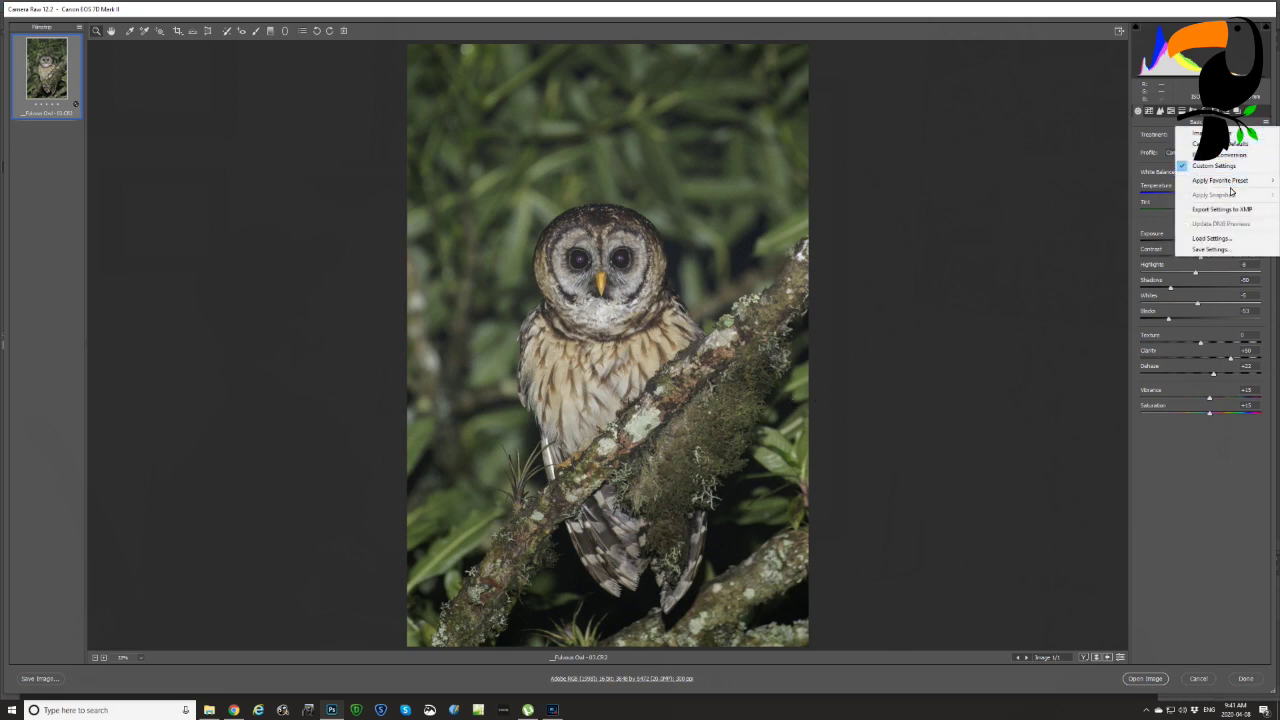
{"action": "left_click", "coordinate": [1213, 238]}
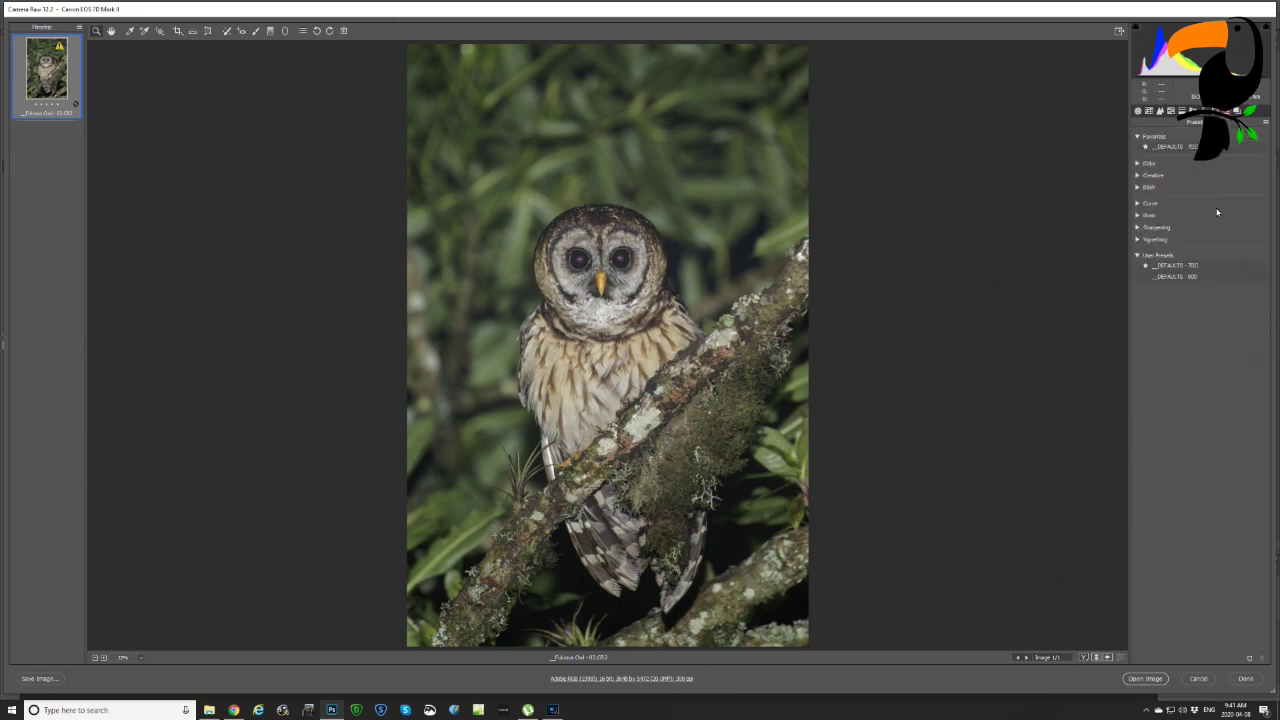
{"action": "left_click", "coordinate": [1172, 276]}
{"action": "left_click", "coordinate": [1169, 277]}
{"action": "left_click", "coordinate": [1147, 681]}
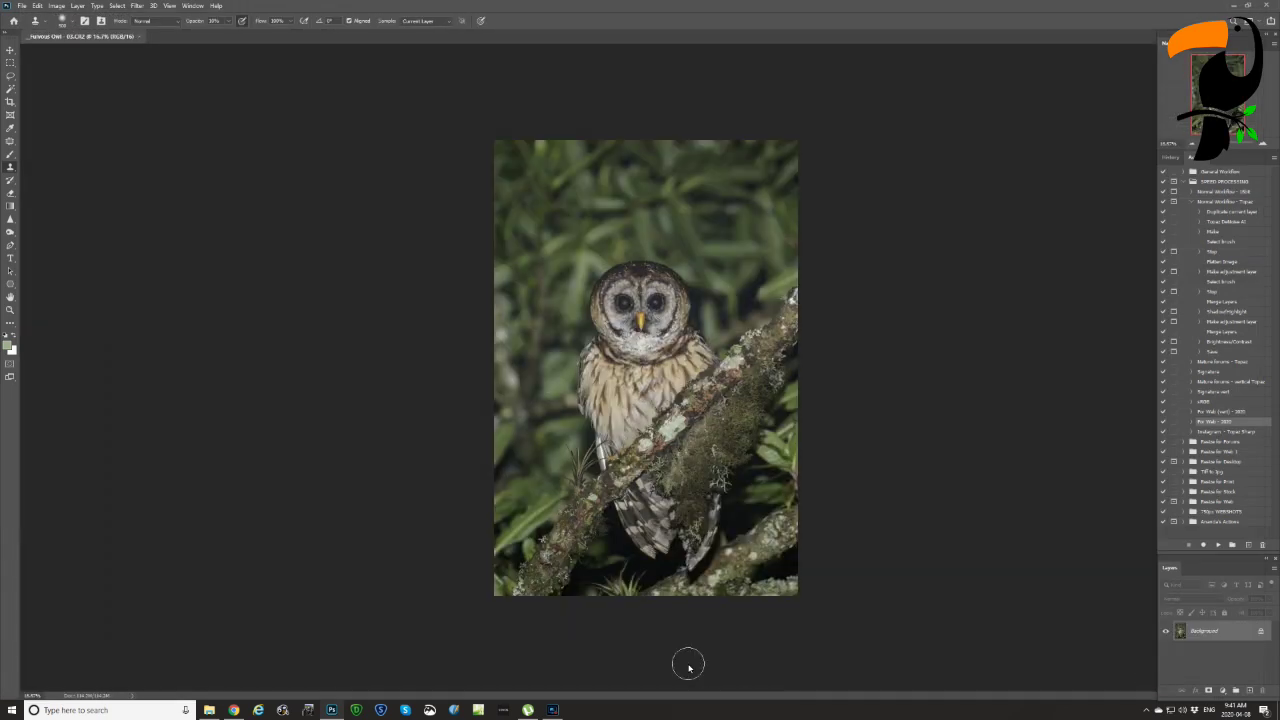
- Zoom the owl to fill the window and play the Normal Workflow - Topaz action
{"action": "key", "text": "ctrl+0"}
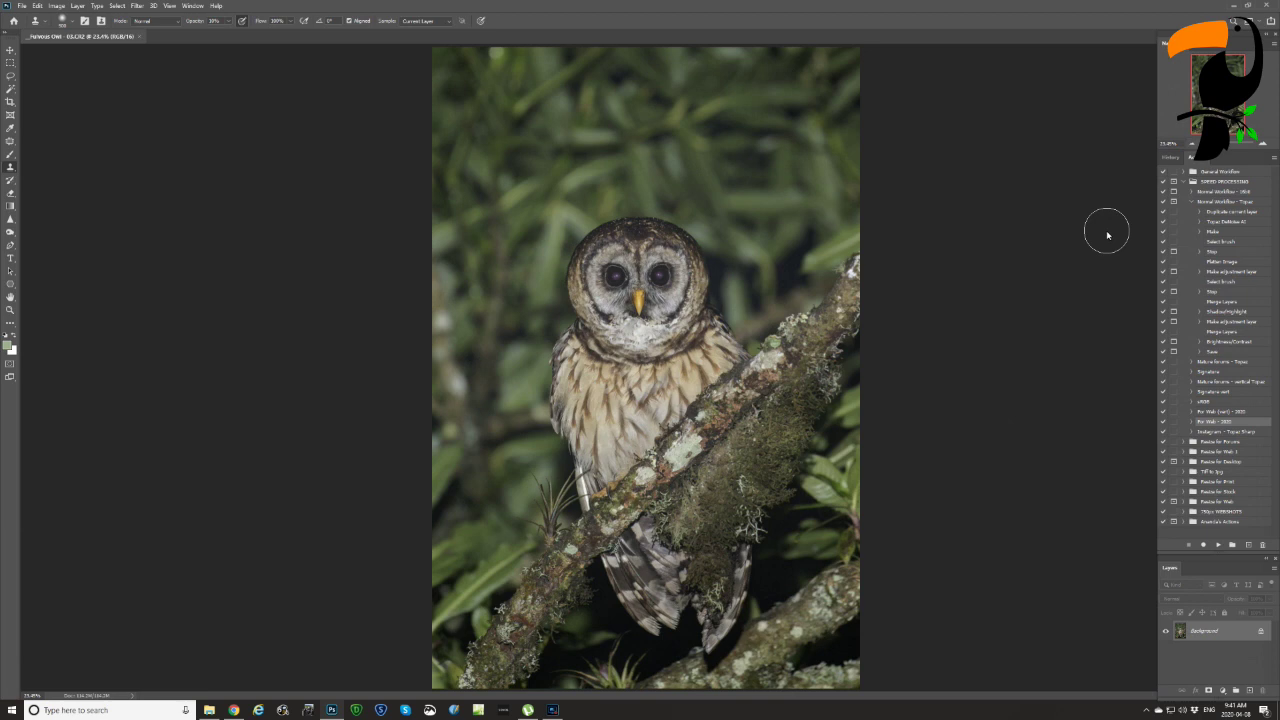
{"action": "left_click", "coordinate": [1212, 203]}
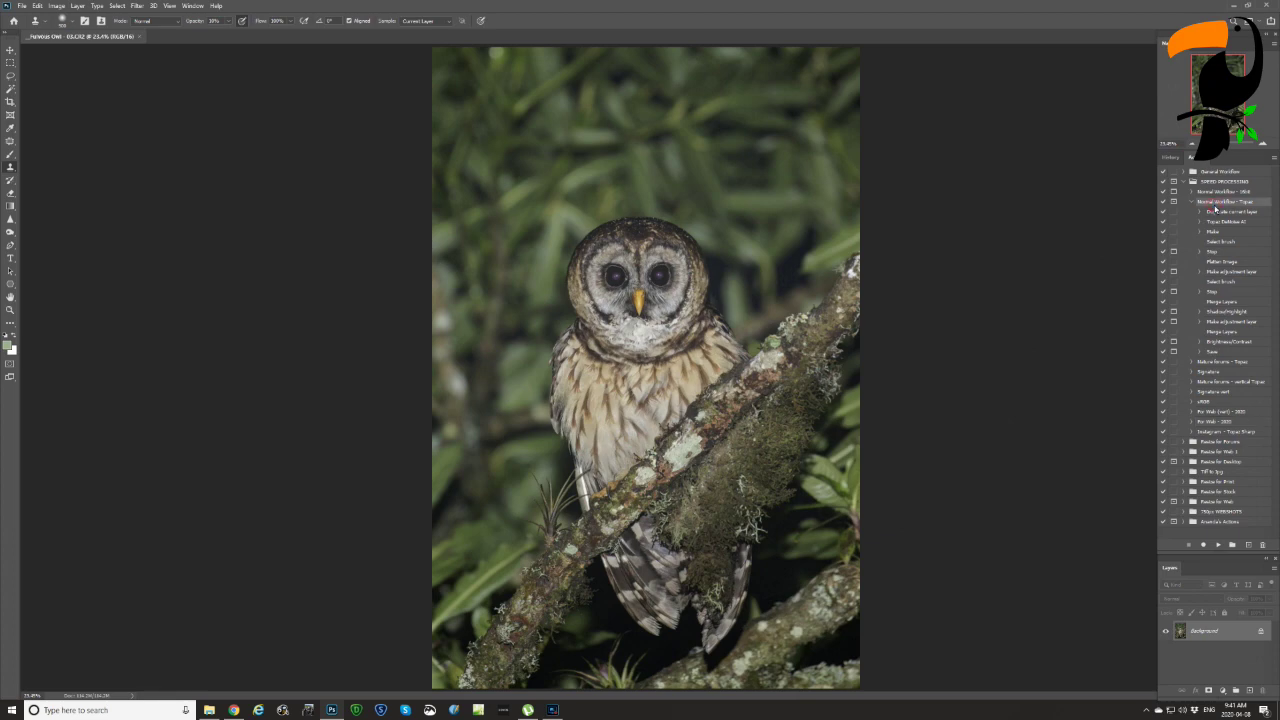
{"action": "left_click", "coordinate": [1218, 546]}
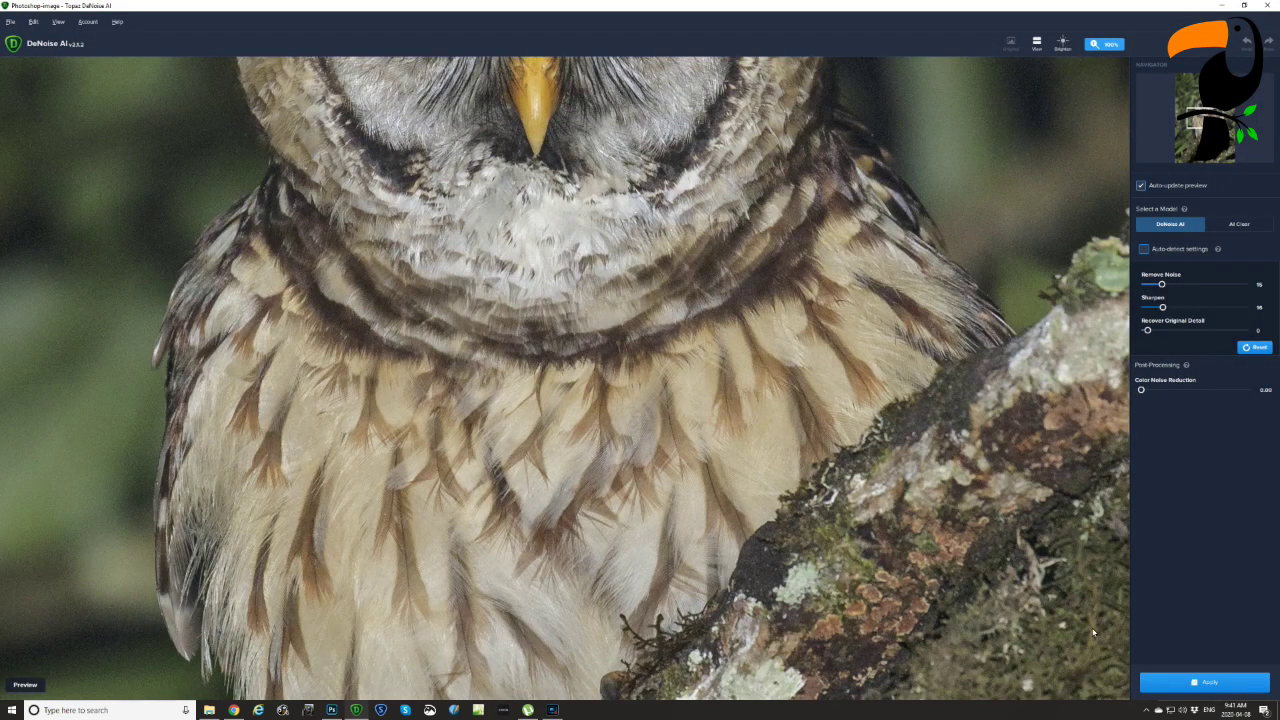
- Apply DeNoise AI's noise removal and sharpening to send the owl layer back to Photoshop
{"action": "left_click", "coordinate": [1216, 686]}
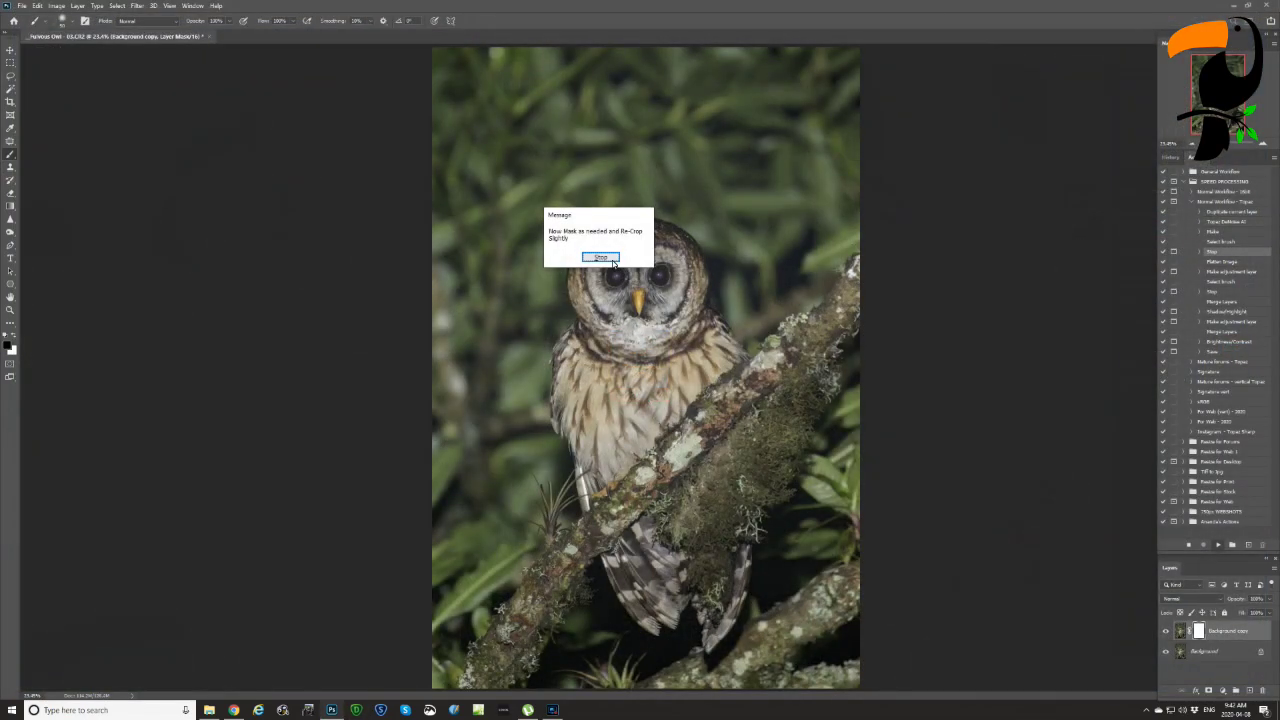
- Dismiss the masking reminder, resume the action to flatten, and confirm the new Levels layer
{"action": "left_click", "coordinate": [610, 259]}
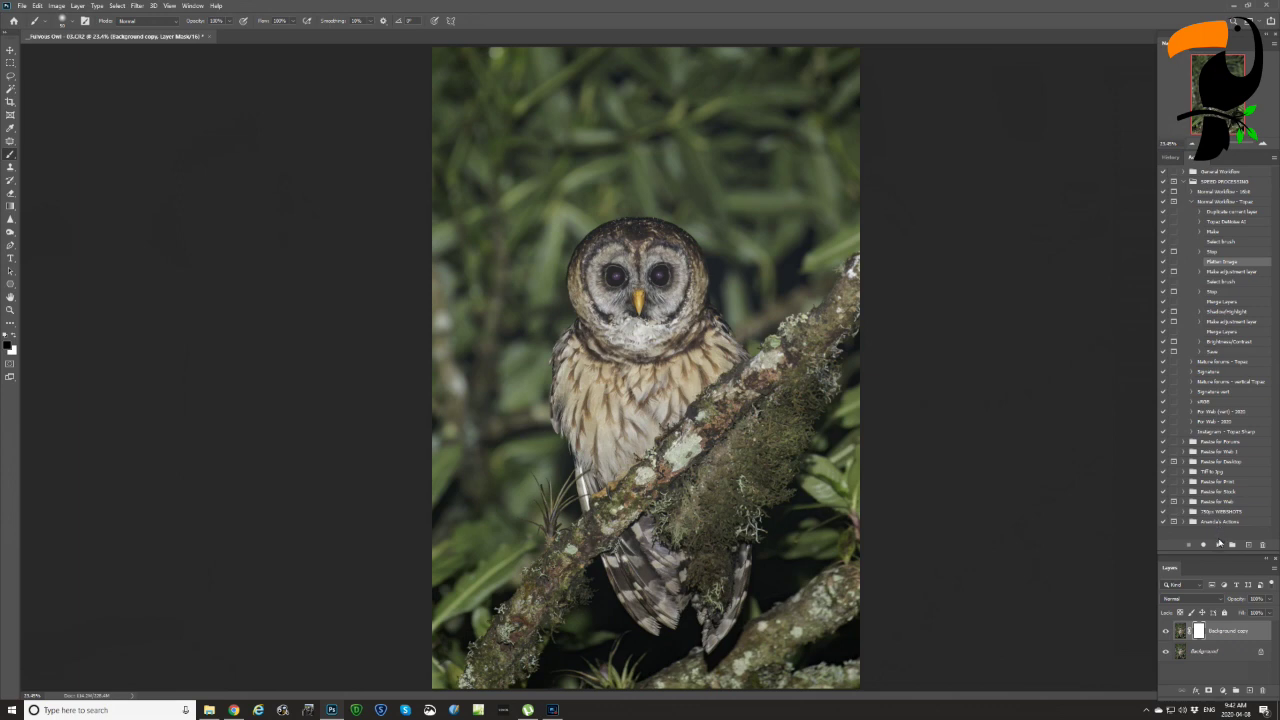
{"action": "left_click", "coordinate": [1219, 545]}
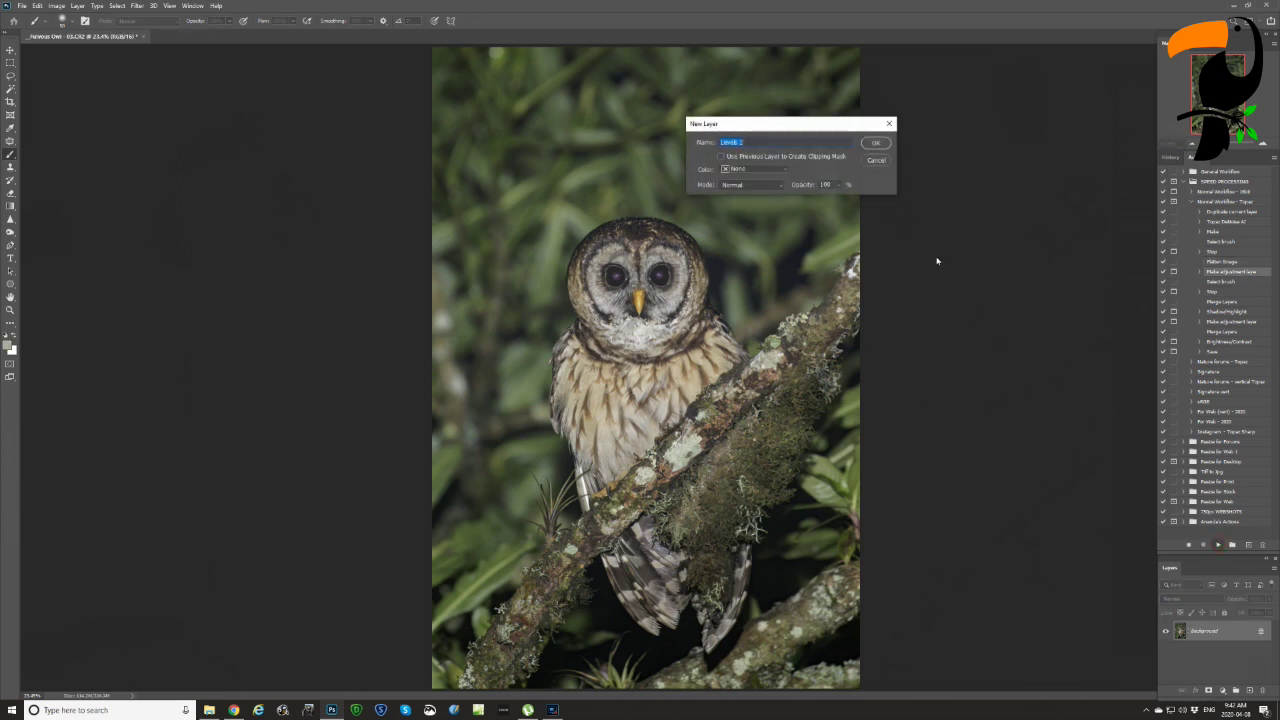
{"action": "left_click", "coordinate": [876, 146]}
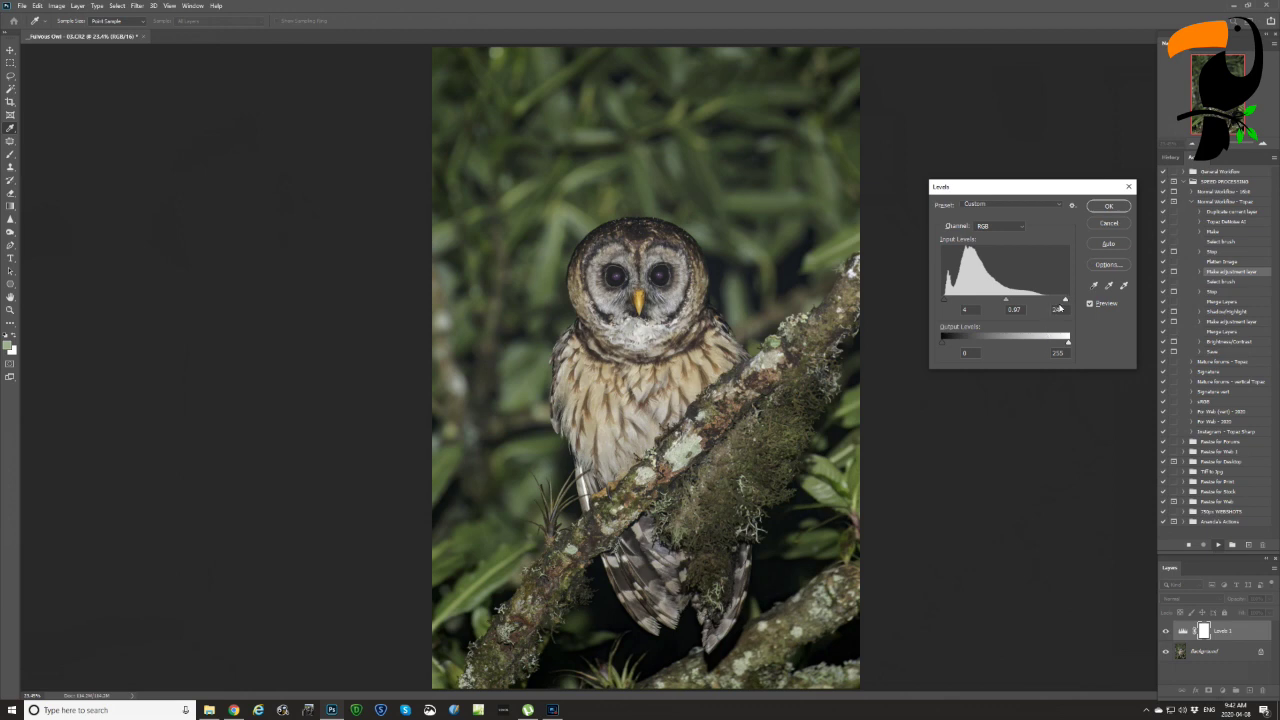
- Set Levels white point to 245, black point to 8 and midtones to 0.94
{"action": "key", "text": "alt"}
{"action": "left_click_drag", "start_coordinate": [1066, 301], "coordinate": [1063, 301]}
{"action": "left_click", "coordinate": [965, 312]}
{"action": "left_click_drag", "start_coordinate": [944, 301], "coordinate": [946, 303]}
{"action": "left_click_drag", "start_coordinate": [946, 302], "coordinate": [952, 307]}
{"action": "double_click", "coordinate": [963, 310]}
{"action": "key", "text": "Up"}
{"action": "key", "text": "Up"}
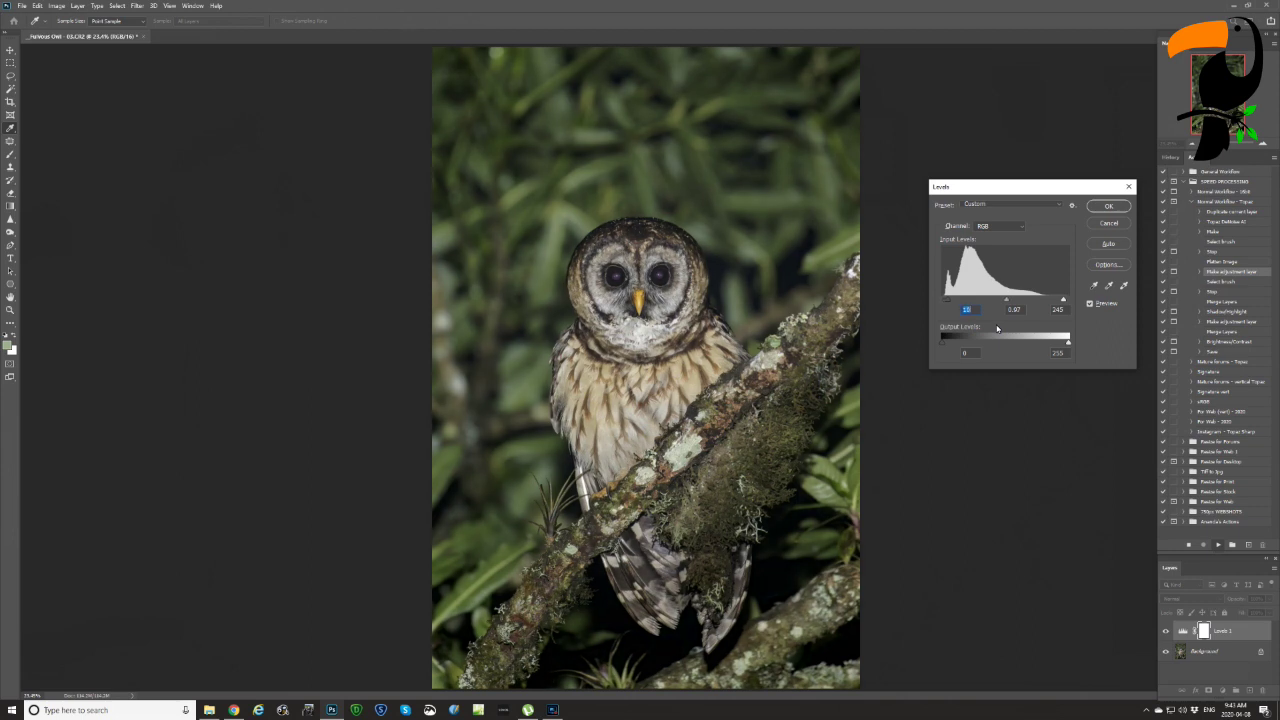
{"action": "key", "text": "Down"}
{"action": "key", "text": "Down"}
{"action": "key", "text": "Down"}
{"action": "key", "text": "Down"}
{"action": "key", "text": "Up"}
- Apply the Levels adjustment, stop at the mask reminder, and resume the action to merge layers
{"action": "left_click", "coordinate": [1090, 304]}
{"action": "left_click", "coordinate": [1108, 206]}
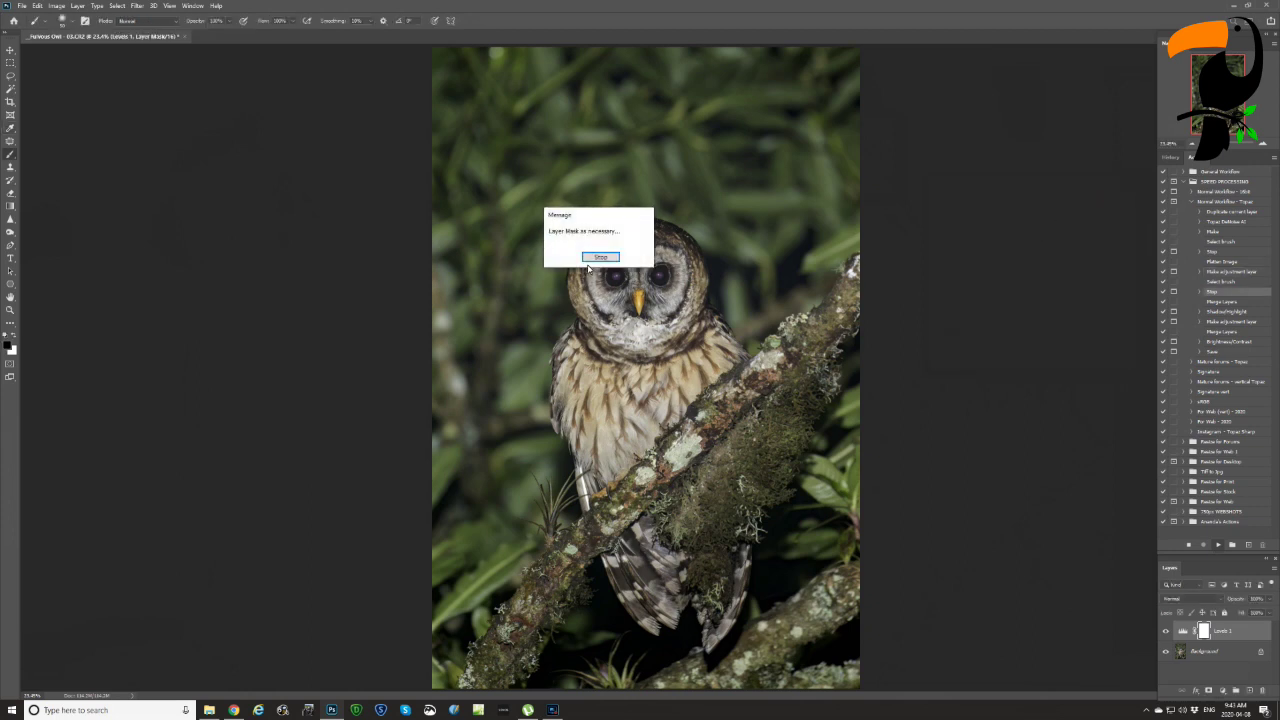
{"action": "left_click", "coordinate": [597, 259]}
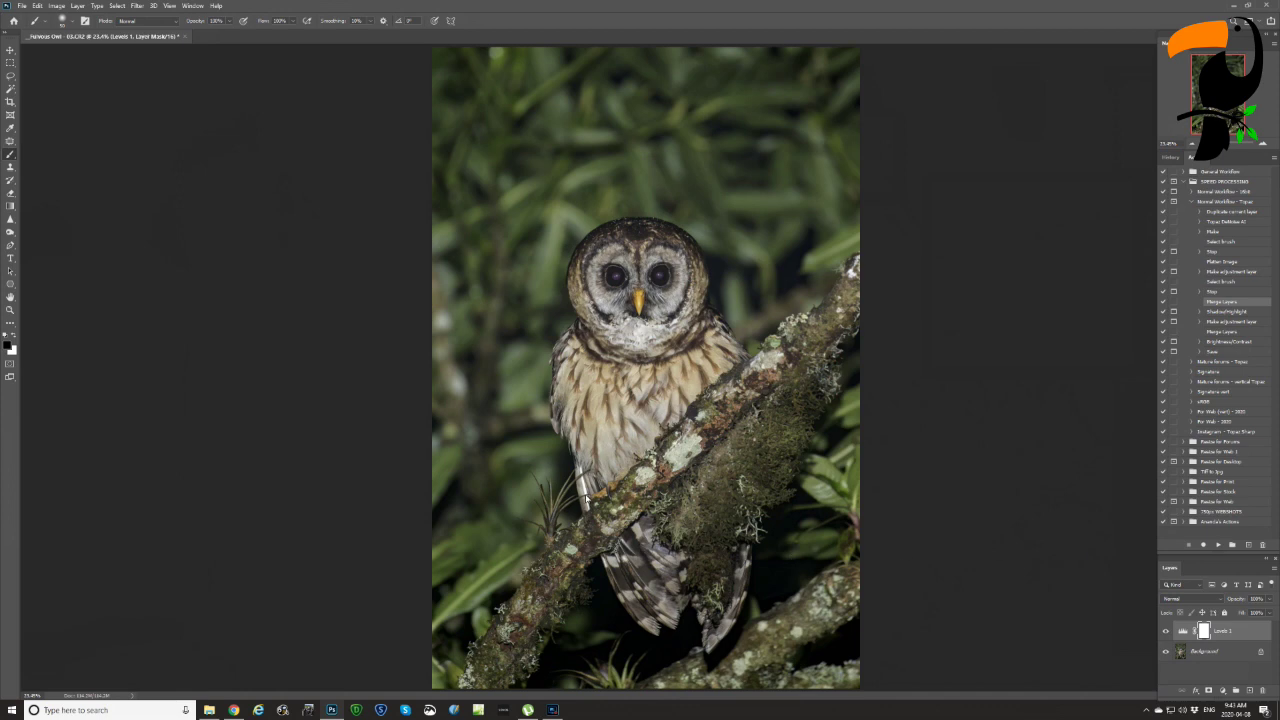
{"action": "left_click", "coordinate": [1218, 546]}
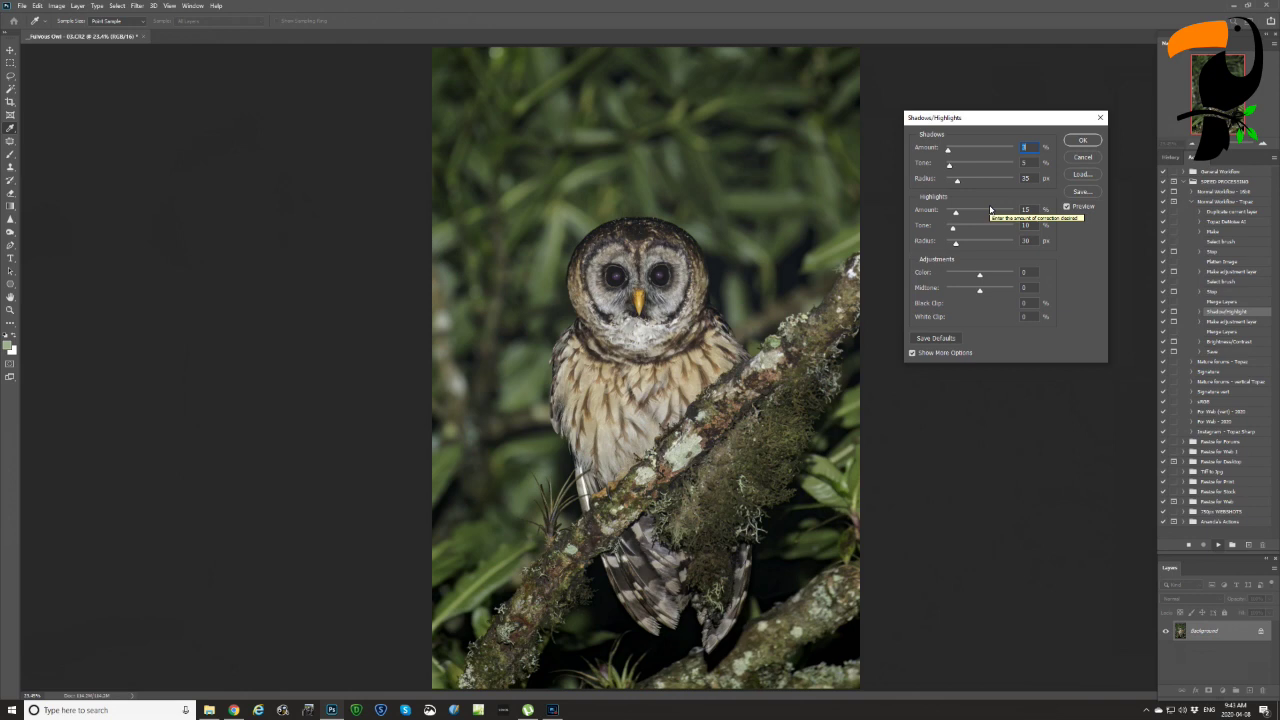
- Apply Shadows/Highlights with Shadows Amount 1 and a Hue/Saturation layer with Saturation +10
{"action": "left_click_drag", "start_coordinate": [947, 149], "coordinate": [936, 156]}
{"action": "left_click", "coordinate": [1088, 141]}
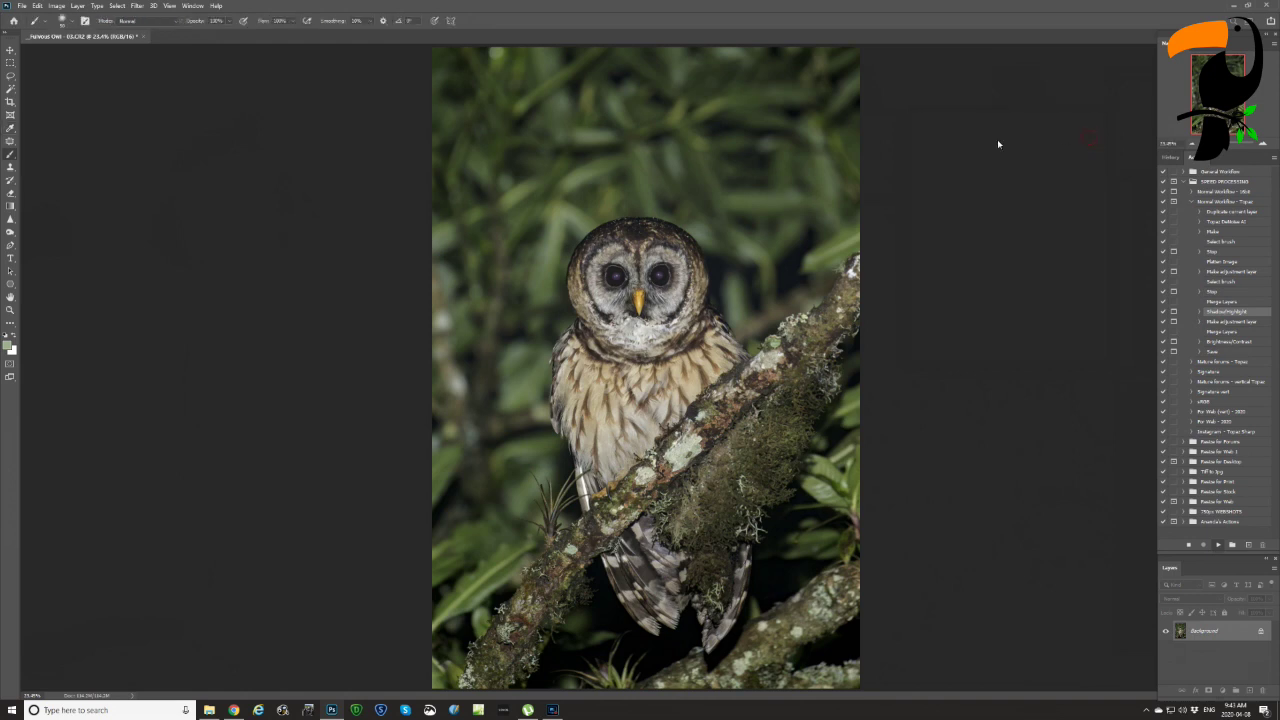
{"action": "left_click", "coordinate": [876, 143]}
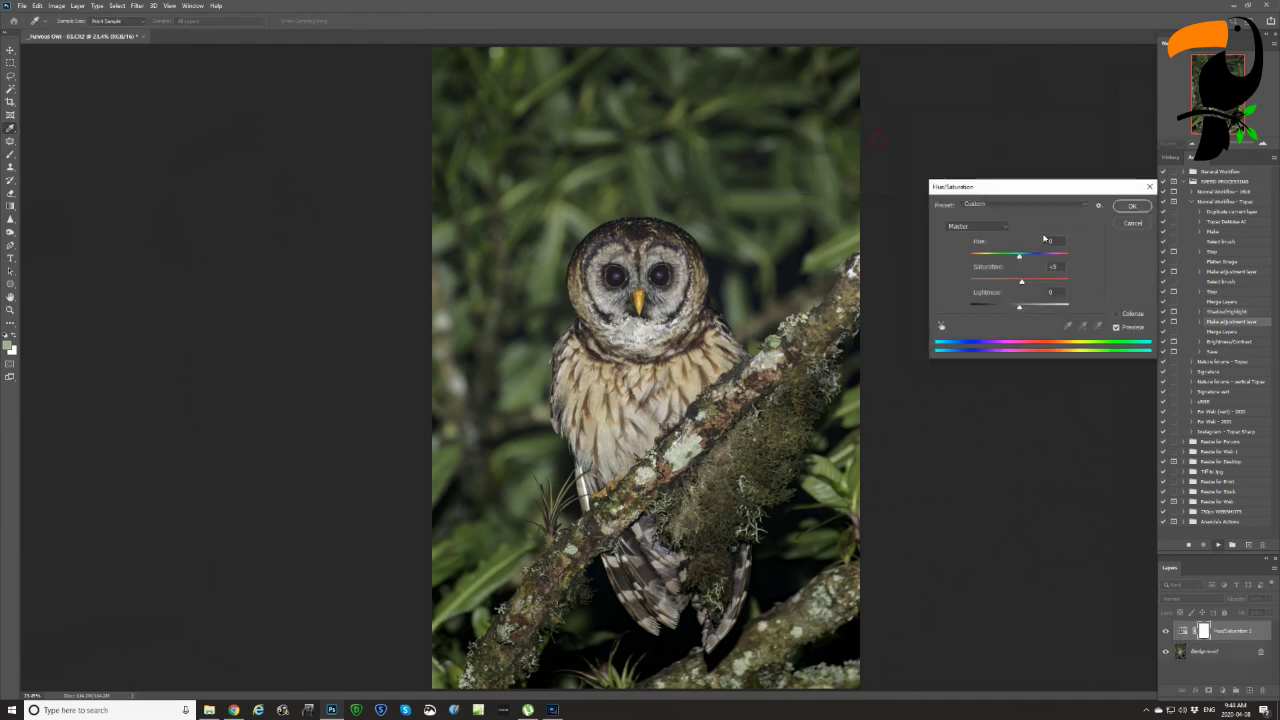
{"action": "left_click", "coordinate": [1056, 267]}
{"action": "key", "text": "Up"}
{"action": "key", "text": "Up"}
{"action": "key", "text": "Up"}
{"action": "key", "text": "Up"}
{"action": "key", "text": "Up"}
{"action": "left_click", "coordinate": [1127, 210]}
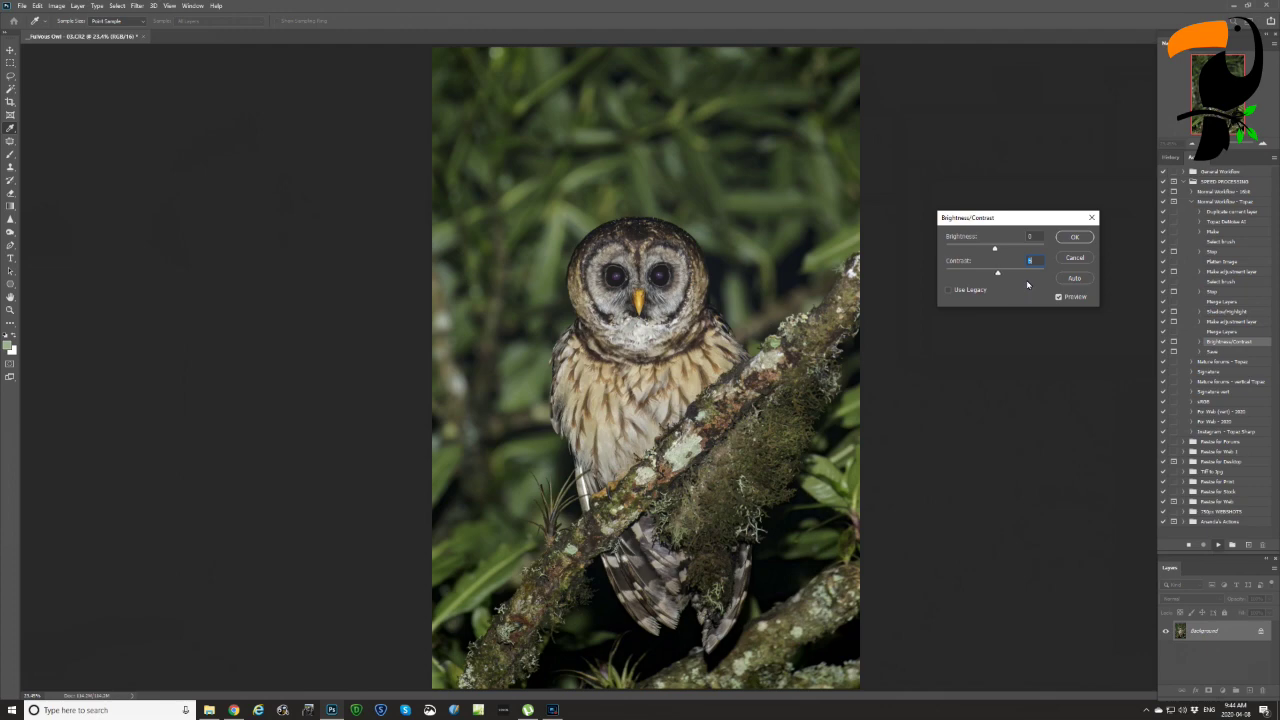
- Apply the Brightness/Contrast adjustment and save the owl photo as a TIFF
{"action": "left_click", "coordinate": [1075, 237]}
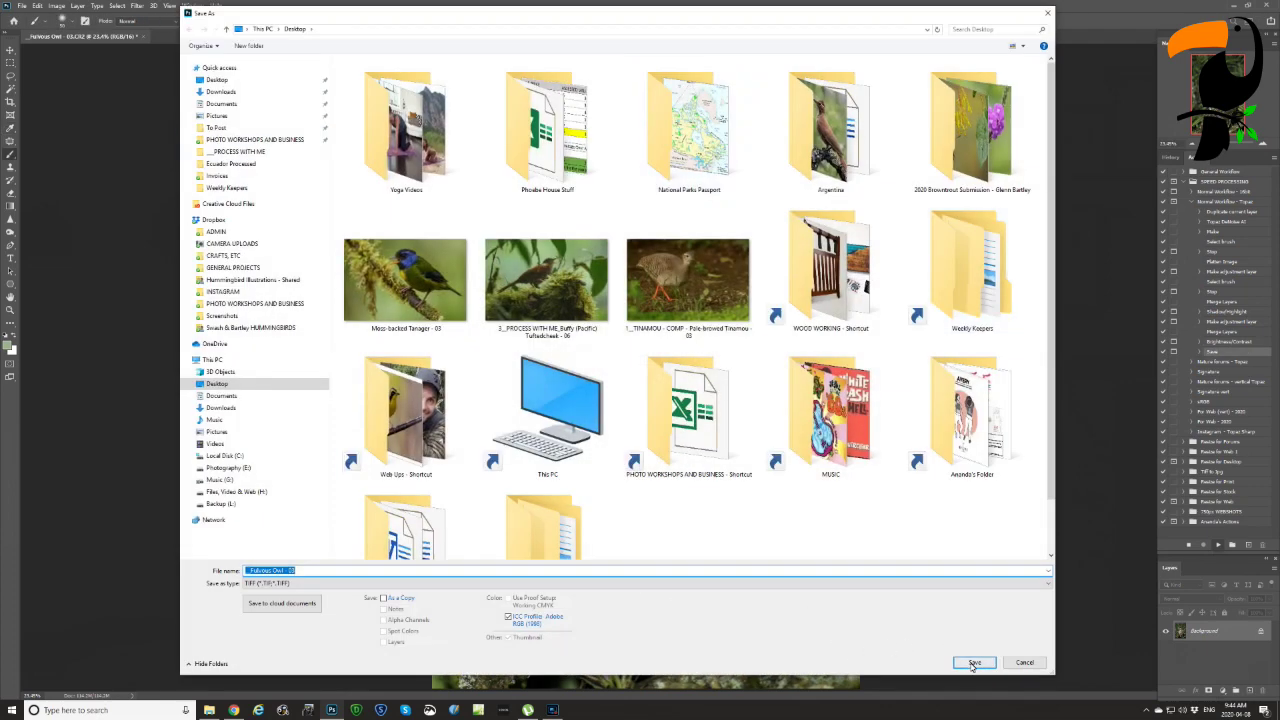
{"action": "left_click", "coordinate": [971, 662]}
{"action": "left_click", "coordinate": [768, 191]}
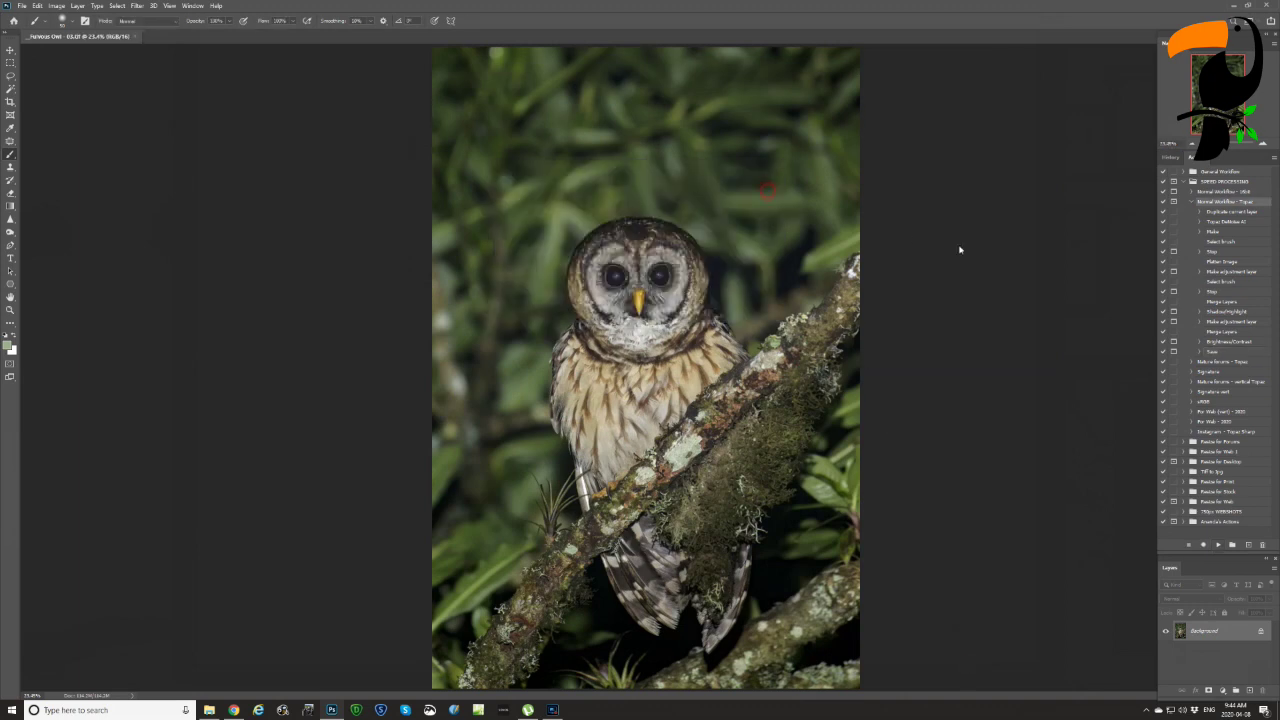
- In the History panel, toggle twice between the original owl snapshot and the final Brightness/Contrast step, ending edited
{"action": "left_click", "coordinate": [1170, 157]}
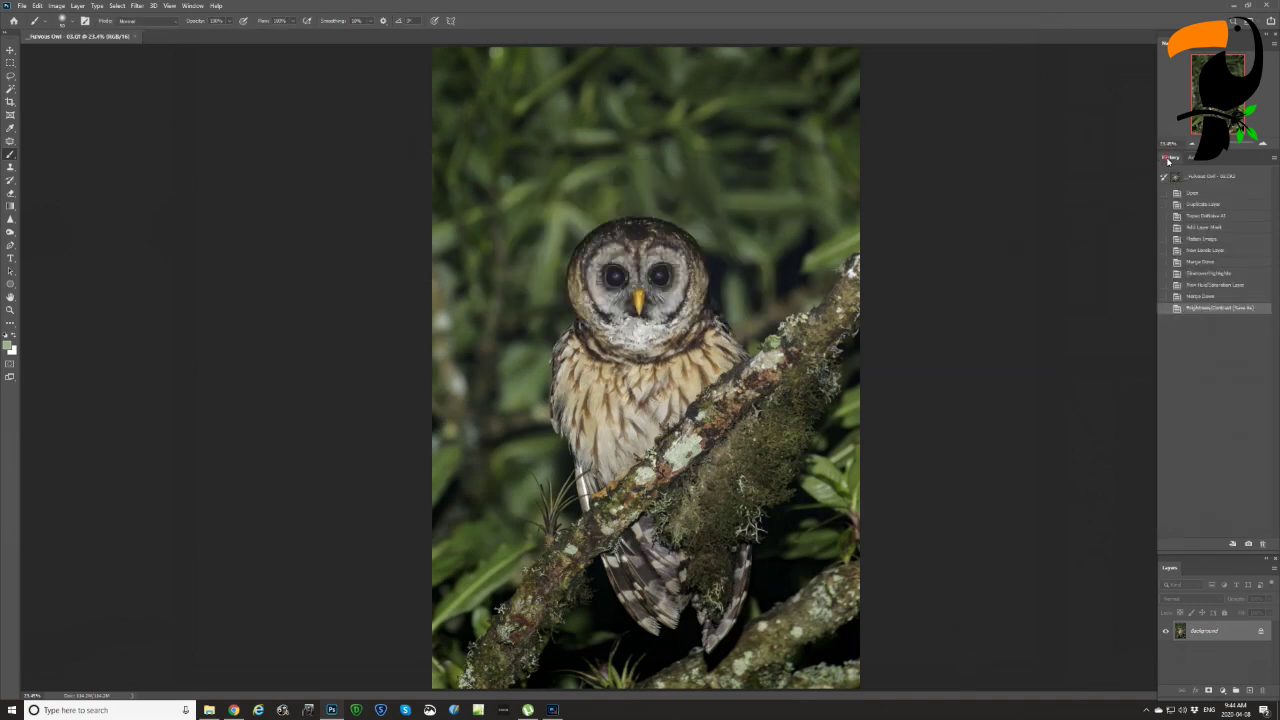
{"action": "left_click", "coordinate": [1207, 177]}
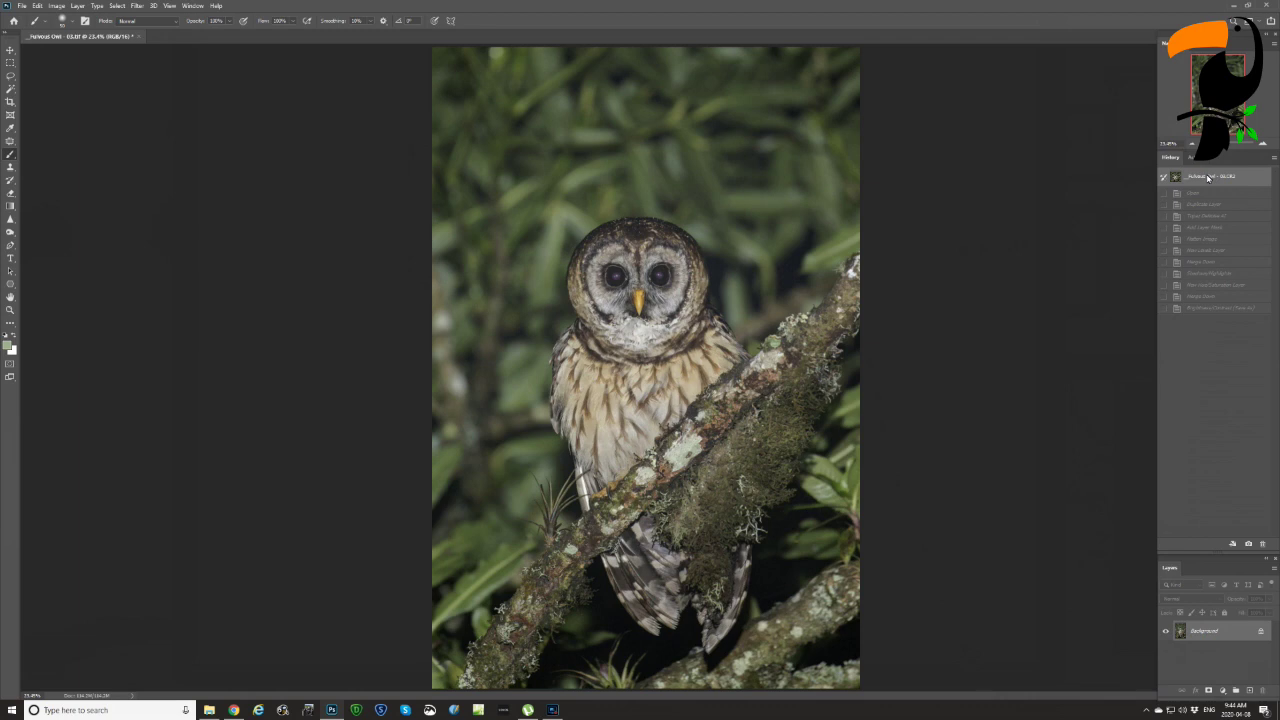
{"action": "left_click", "coordinate": [1204, 309]}
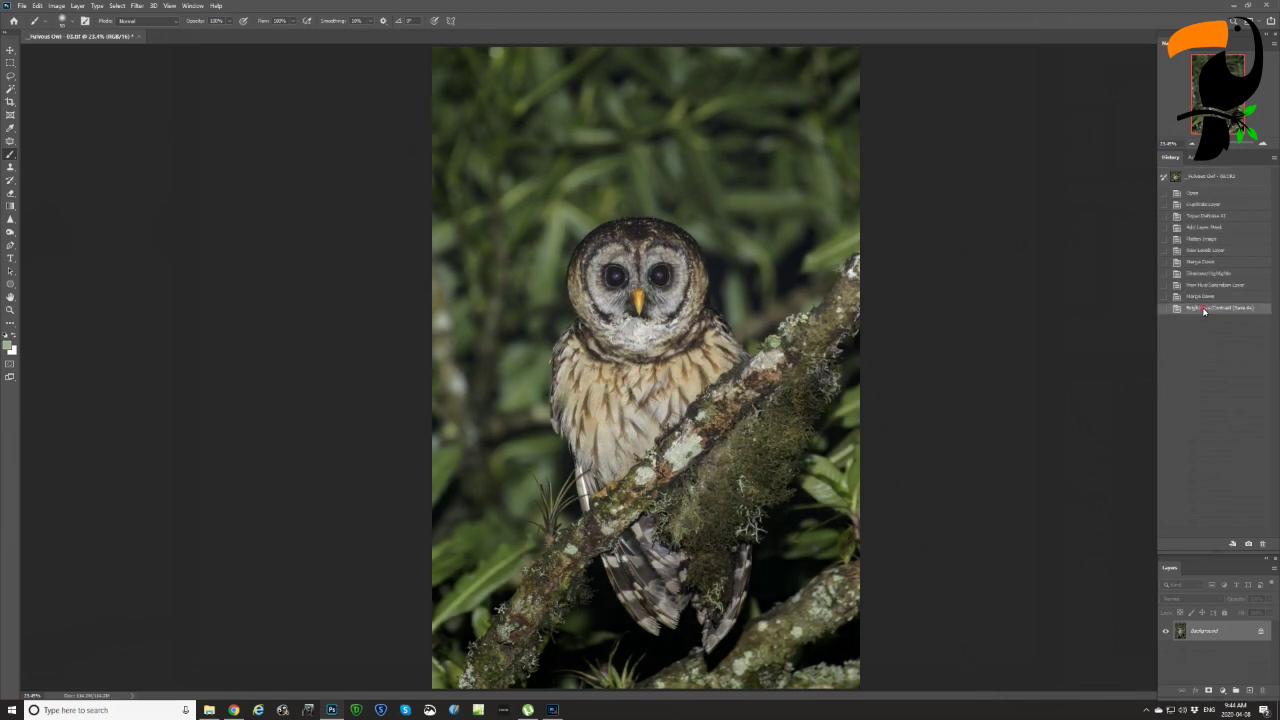
{"action": "left_click", "coordinate": [1207, 177]}
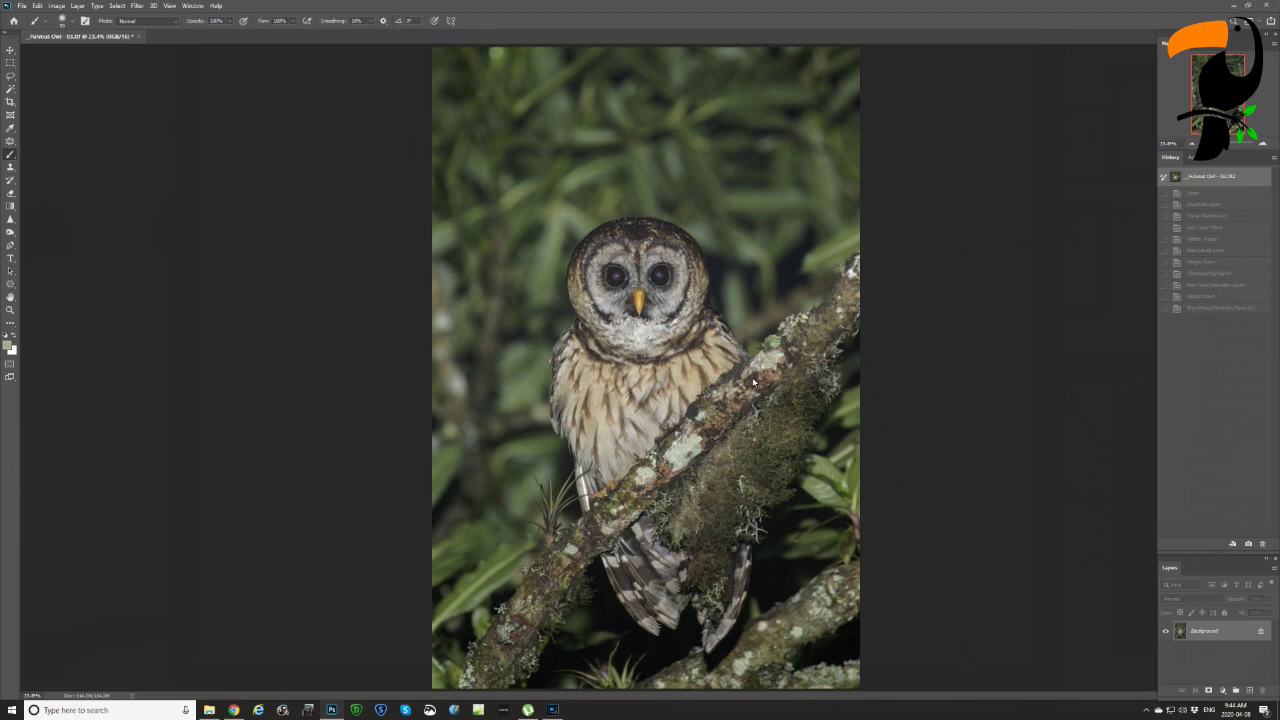
{"action": "left_click", "coordinate": [1200, 309]}
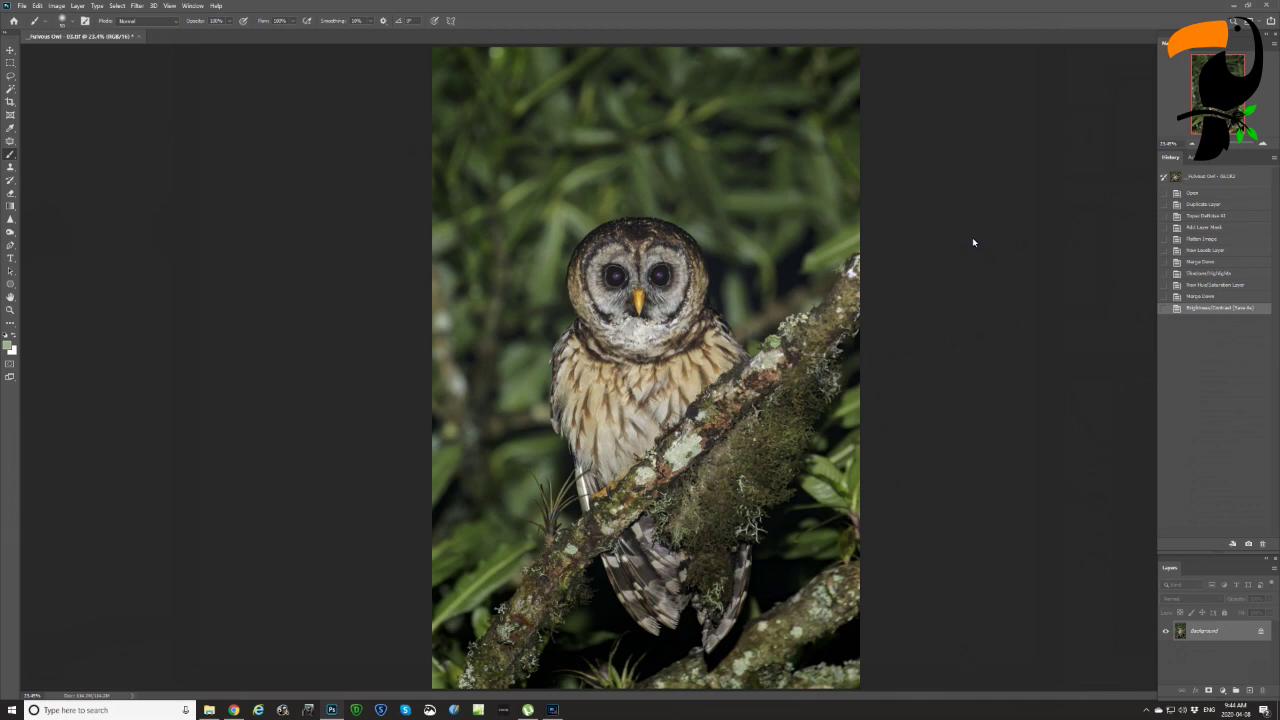